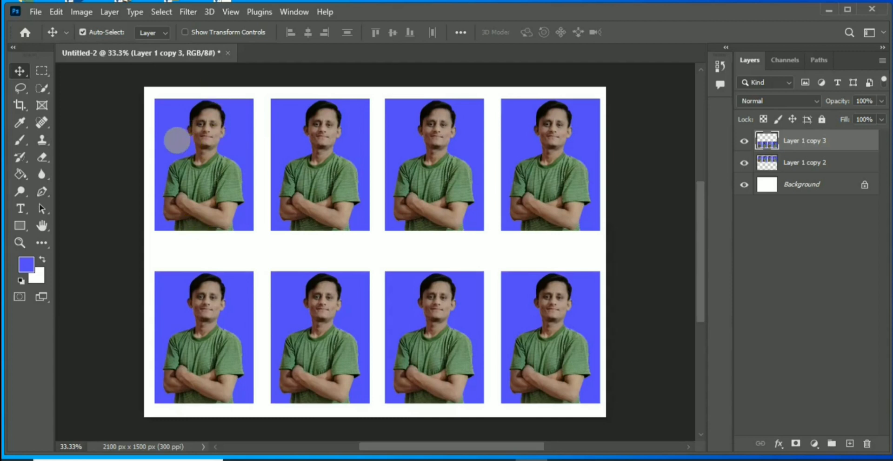
- Bring up the File menu over the finished eight-photo sheet
{"action": "left_click", "coordinate": [212, 156]}
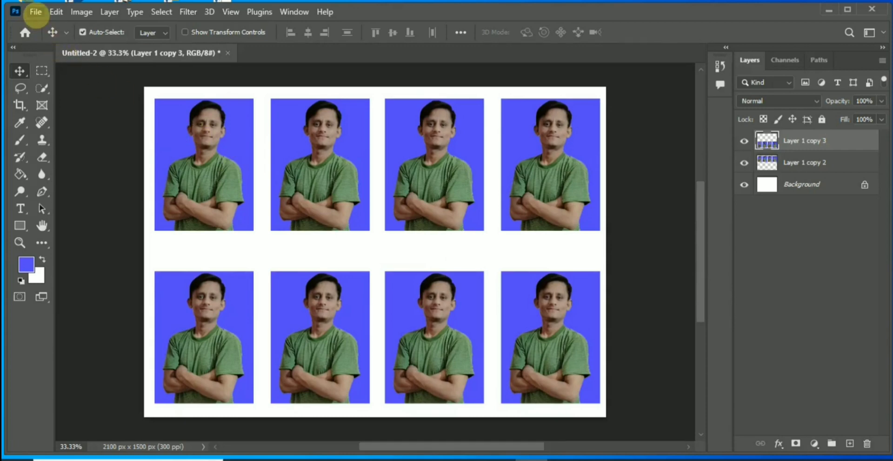
{"action": "left_click", "coordinate": [35, 12]}
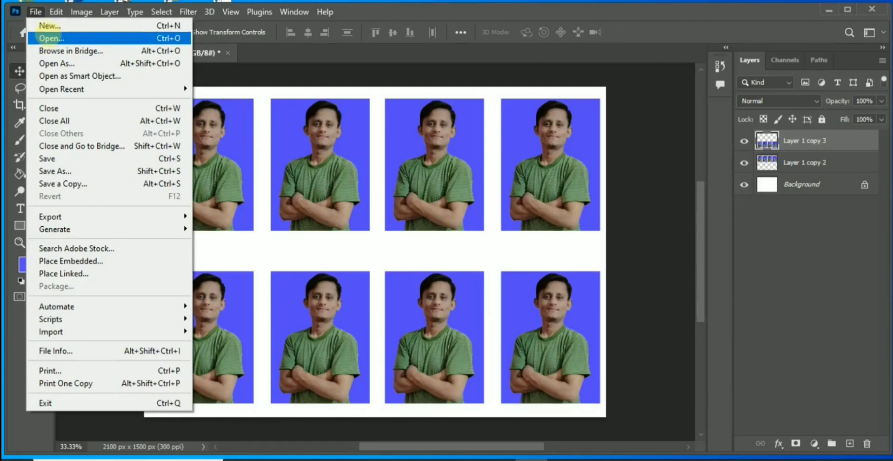
- Open the 'banner pic' image file
{"action": "left_click", "coordinate": [46, 39]}
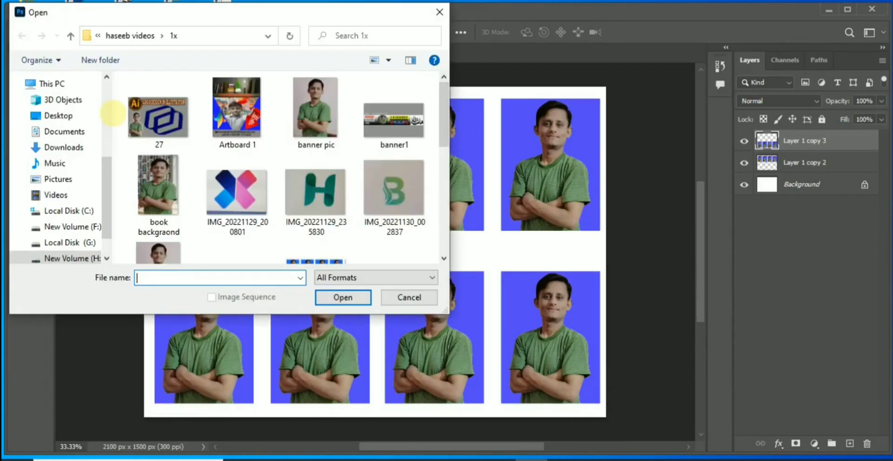
{"action": "mouse_move", "coordinate": [55, 163]}
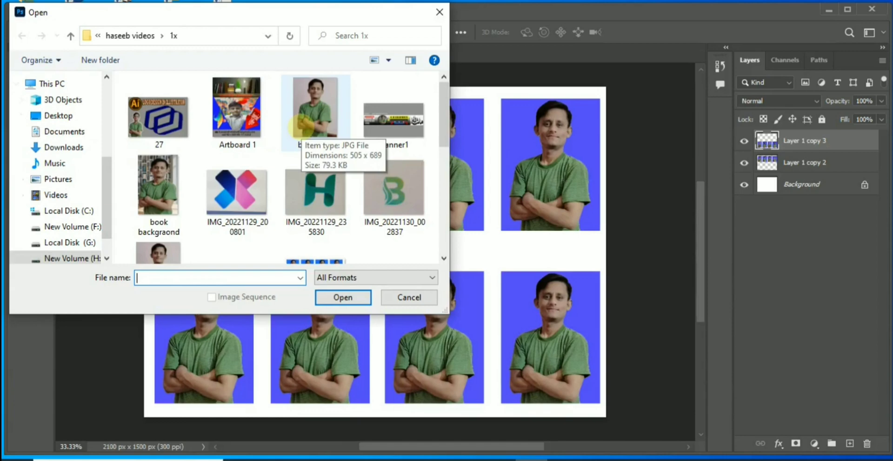
{"action": "left_click", "coordinate": [298, 125]}
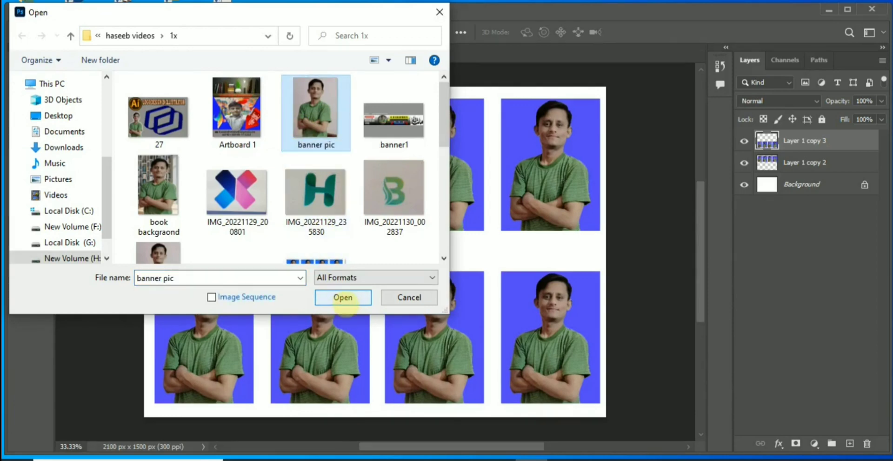
{"action": "left_click", "coordinate": [343, 297]}
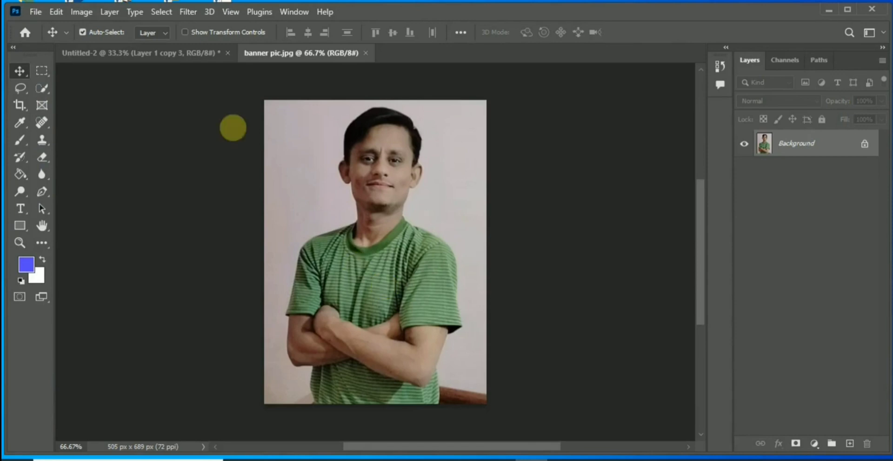
- Close the Untitled-2 sheet without saving changes
{"action": "left_click", "coordinate": [204, 55]}
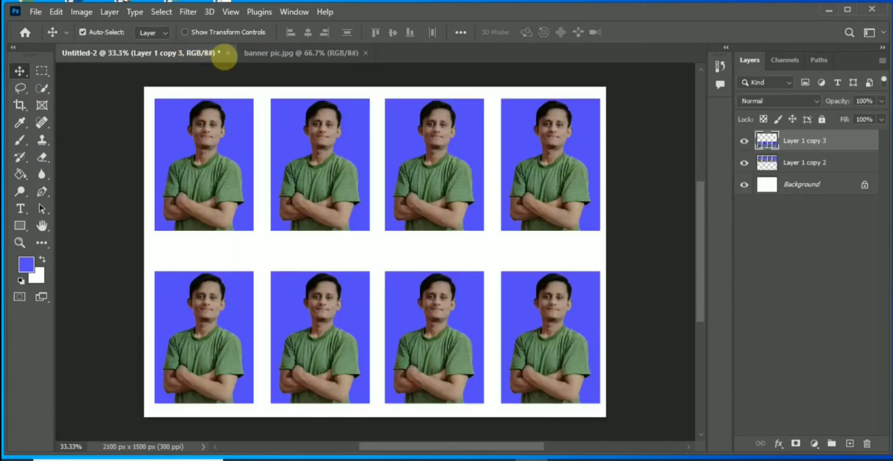
{"action": "left_click", "coordinate": [227, 53]}
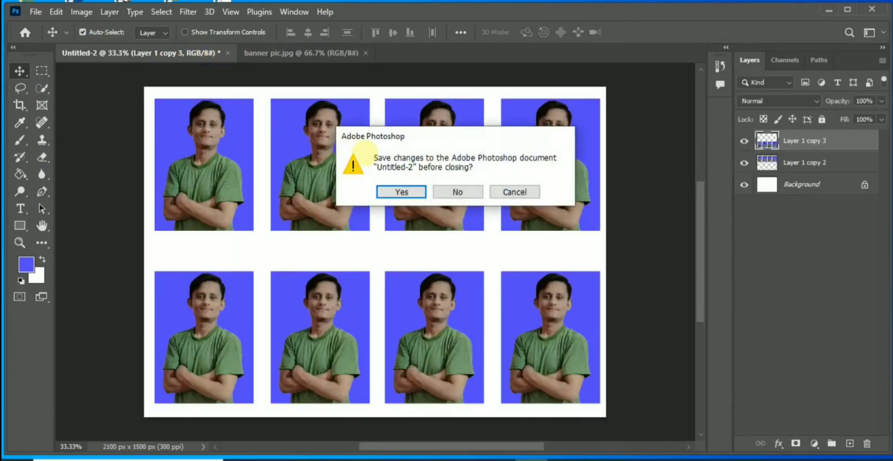
{"action": "left_click", "coordinate": [458, 192]}
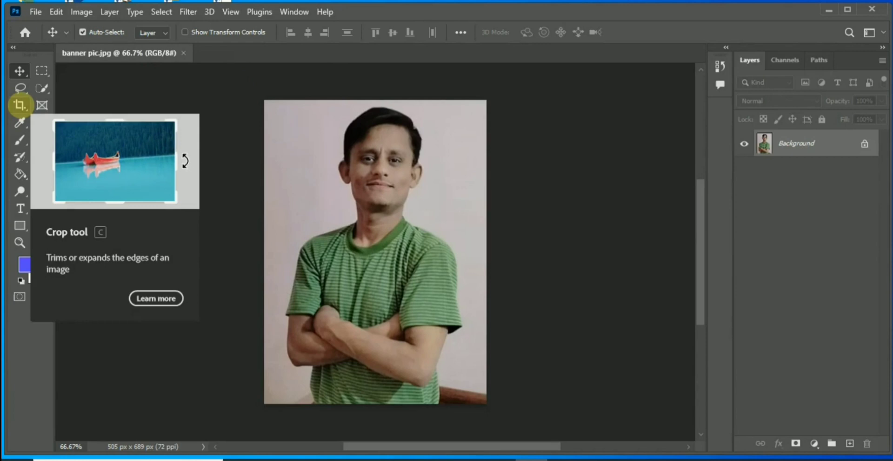
- Crop the portrait to 1.5 × 2 in at 300 ppi (450 × 600 px), trimming the bottom edge
{"action": "left_click", "coordinate": [19, 105]}
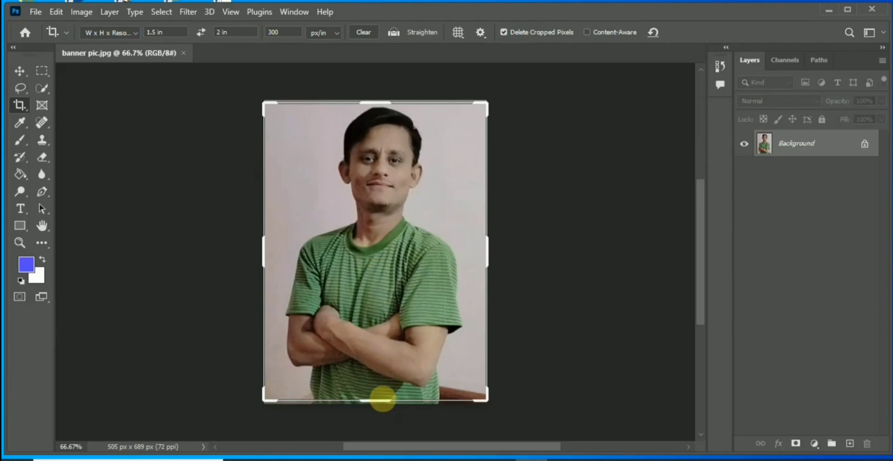
{"action": "left_click_drag", "start_coordinate": [383, 399], "coordinate": [379, 393]}
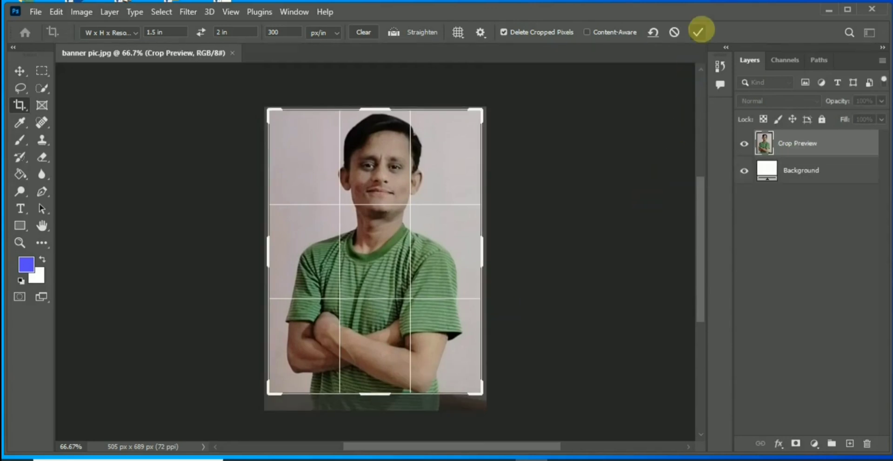
{"action": "left_click", "coordinate": [699, 32]}
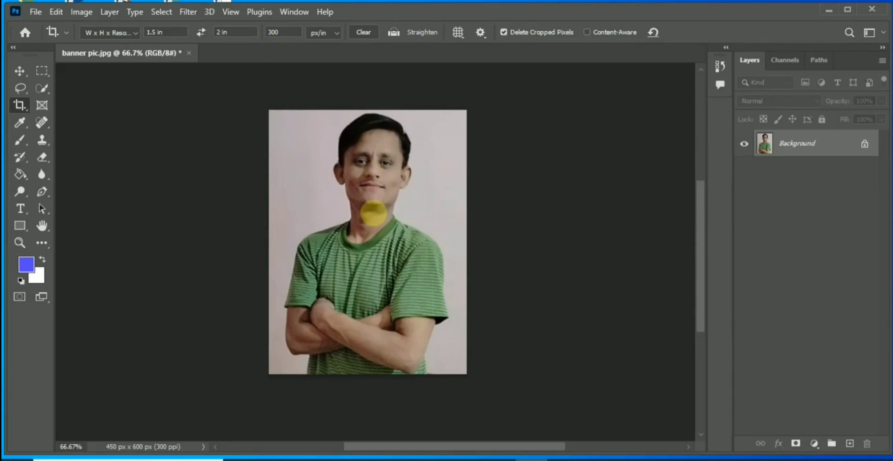
- Duplicate the photo to Layer 1 and quick-select the wall, subtracting the right shoulder
{"action": "key", "text": "ctrl"}
{"action": "key", "text": "ctrl+j"}
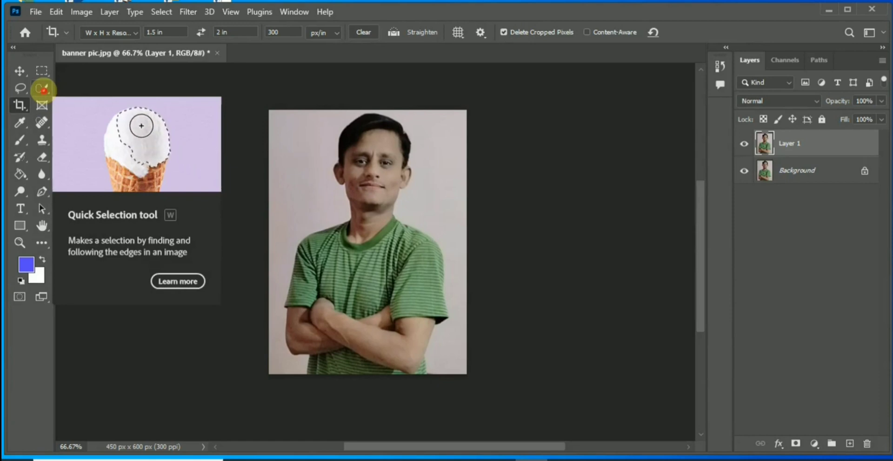
{"action": "left_click", "coordinate": [42, 88]}
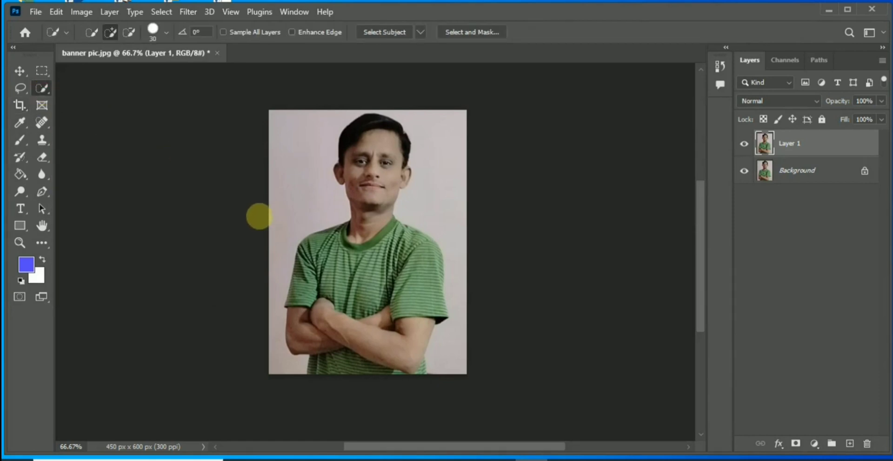
{"action": "mouse_move", "coordinate": [269, 265]}
{"action": "left_mouse_down"}
{"action": "mouse_move", "coordinate": [361, 103]}
{"action": "mouse_move", "coordinate": [450, 232]}
{"action": "mouse_move", "coordinate": [449, 350]}
{"action": "left_mouse_up"}
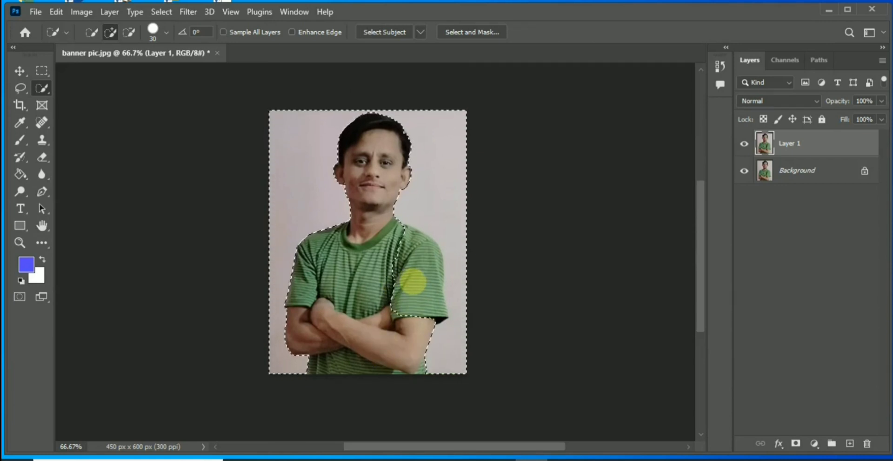
{"action": "key", "text": "alt"}
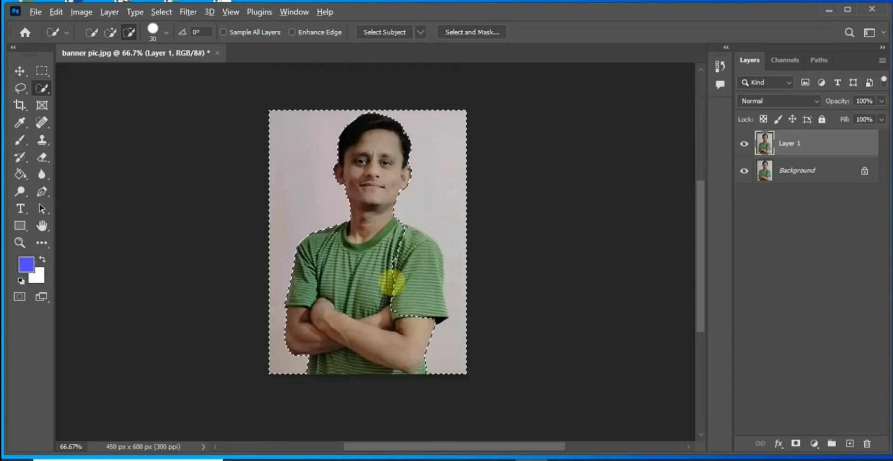
{"action": "left_click_drag", "start_coordinate": [391, 283], "coordinate": [411, 248]}
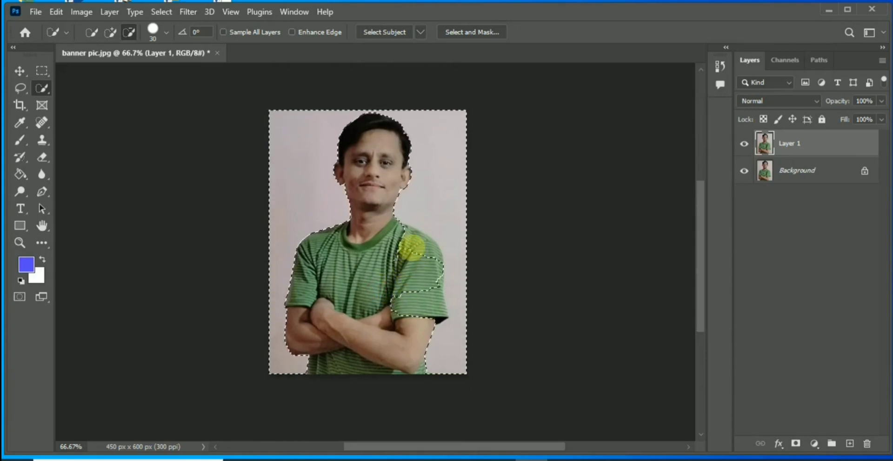
{"action": "mouse_move", "coordinate": [412, 248]}
{"action": "left_mouse_down"}
{"action": "mouse_move", "coordinate": [421, 290]}
{"action": "mouse_move", "coordinate": [433, 284]}
{"action": "mouse_move", "coordinate": [433, 306]}
{"action": "left_mouse_up"}
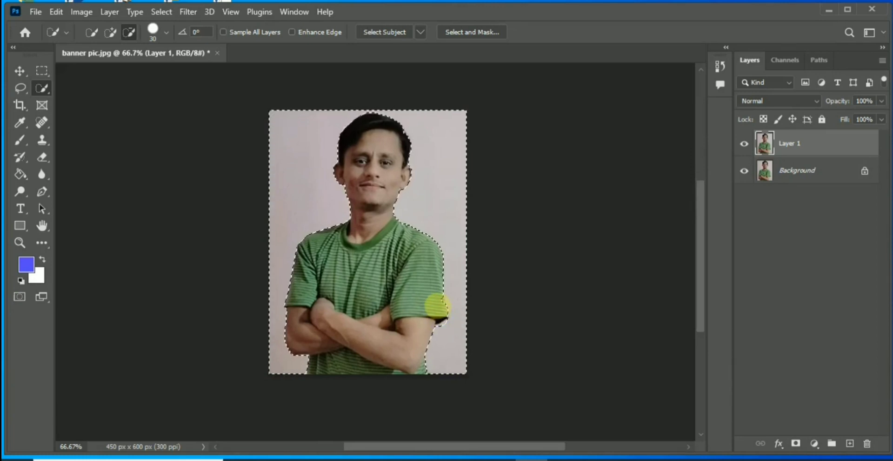
{"action": "key", "text": "alt"}
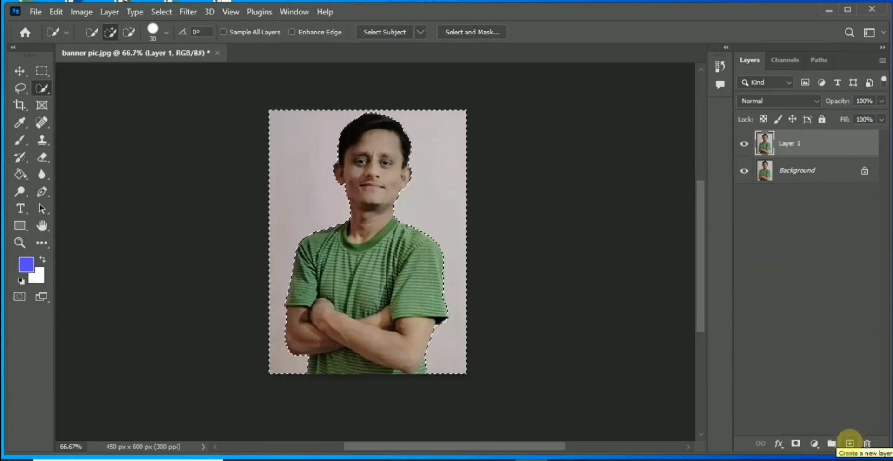
- Add an empty Layer 2 and hide the Background layer
{"action": "left_click", "coordinate": [849, 441]}
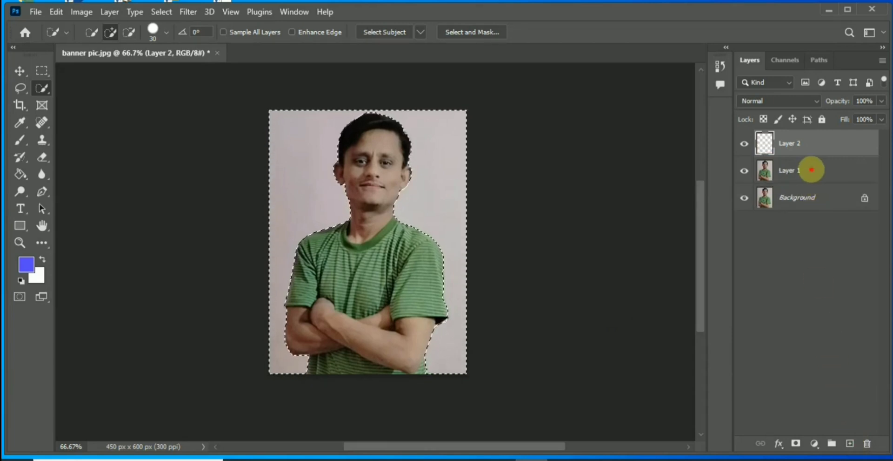
{"action": "left_click", "coordinate": [811, 170]}
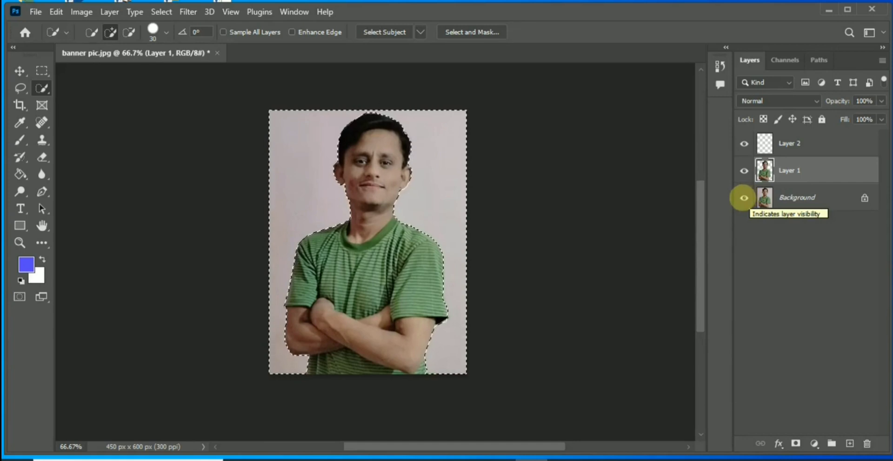
{"action": "left_click", "coordinate": [745, 198]}
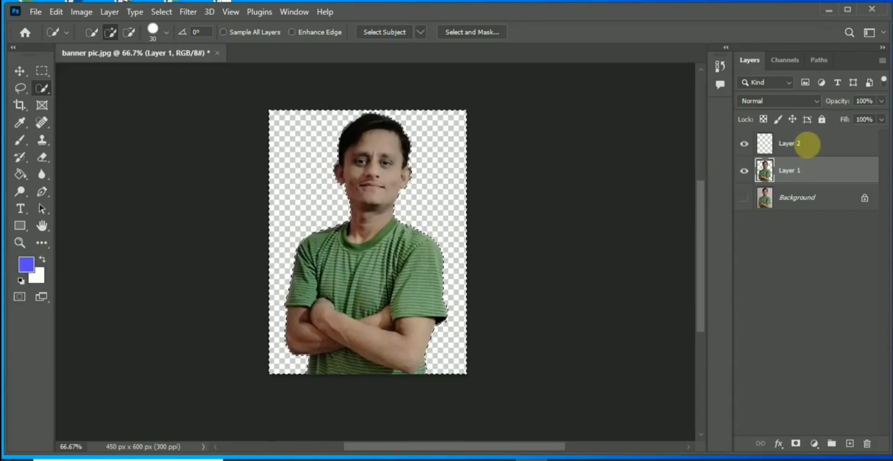
{"action": "left_click", "coordinate": [807, 144]}
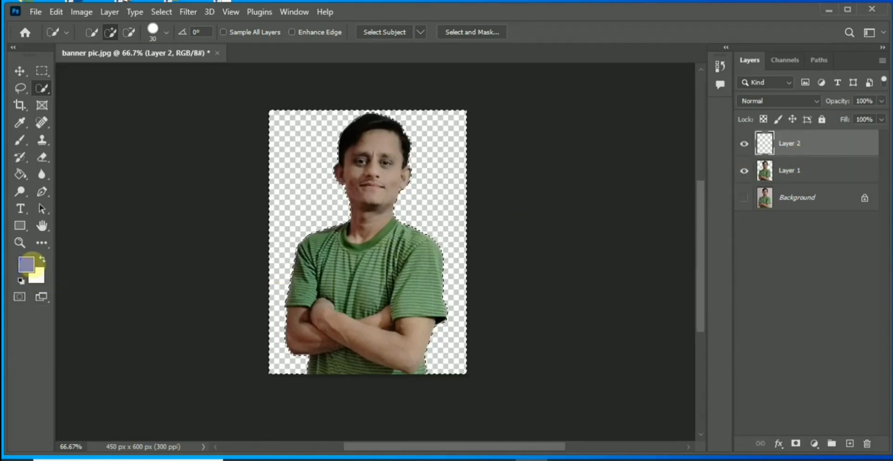
- Set the foreground colour to the deeper blue 483bf3
{"action": "left_click", "coordinate": [27, 263]}
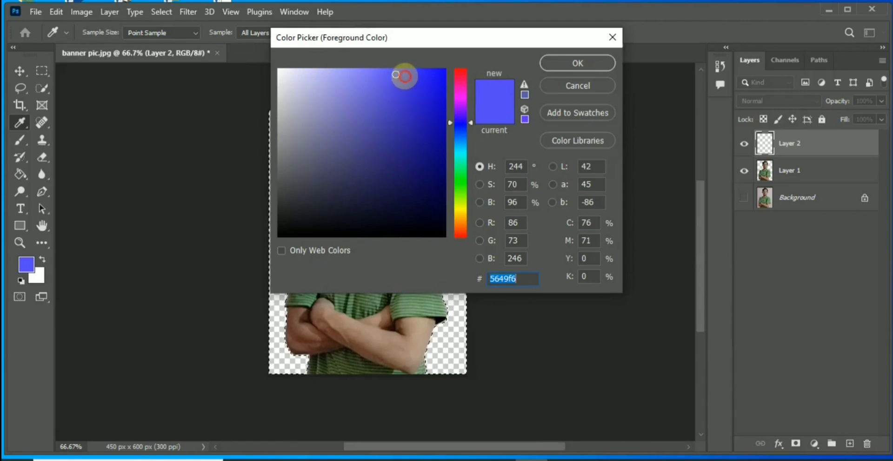
{"action": "left_click", "coordinate": [406, 76]}
{"action": "key", "text": "Return"}
{"action": "key", "text": "w"}
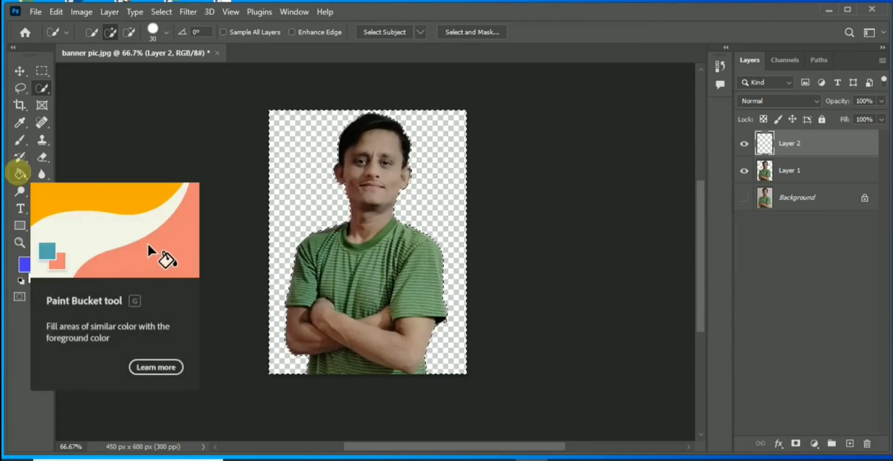
- Paint-bucket the selected background on Layer 2 blue, then deselect with Layer 1 active
{"action": "left_click", "coordinate": [19, 173]}
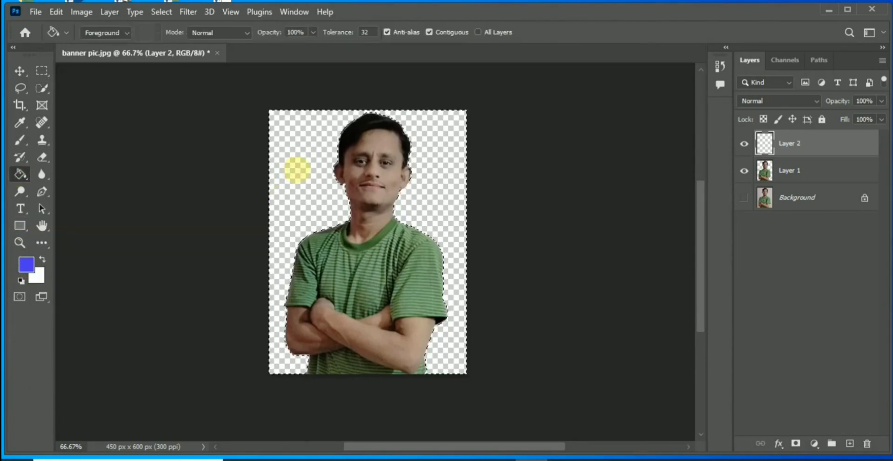
{"action": "left_click", "coordinate": [297, 169]}
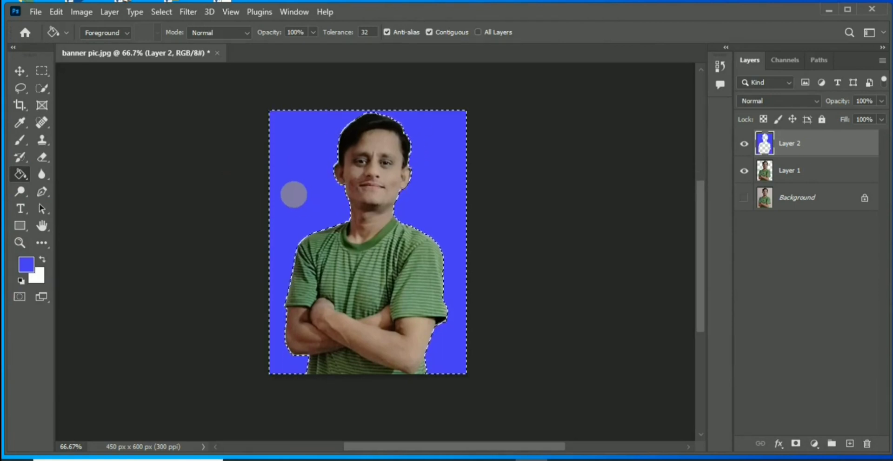
{"action": "left_click", "coordinate": [357, 167]}
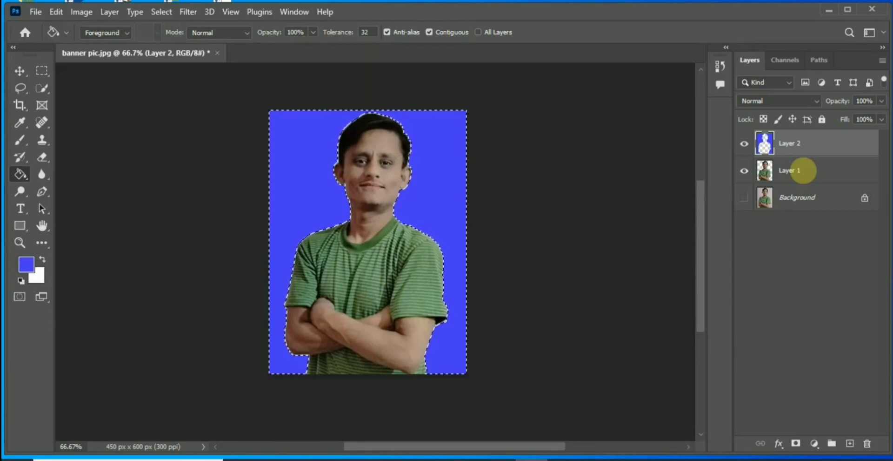
{"action": "left_click", "coordinate": [803, 170]}
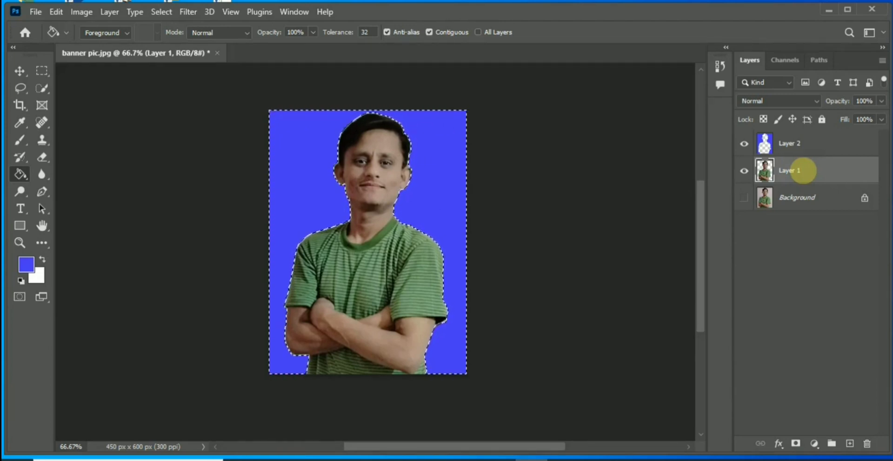
{"action": "key", "text": "ctrl+d"}
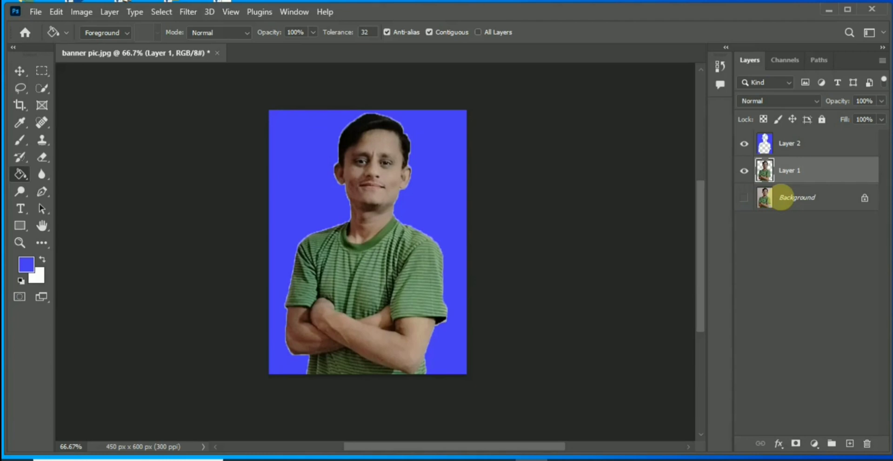
- Make the Background layer visible and start converting it into Layer 0
{"action": "left_click", "coordinate": [744, 196]}
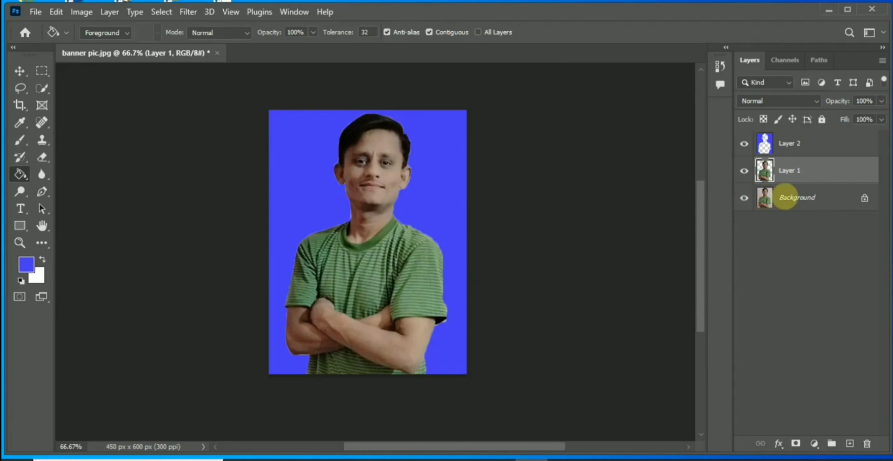
{"action": "double_click", "coordinate": [785, 196]}
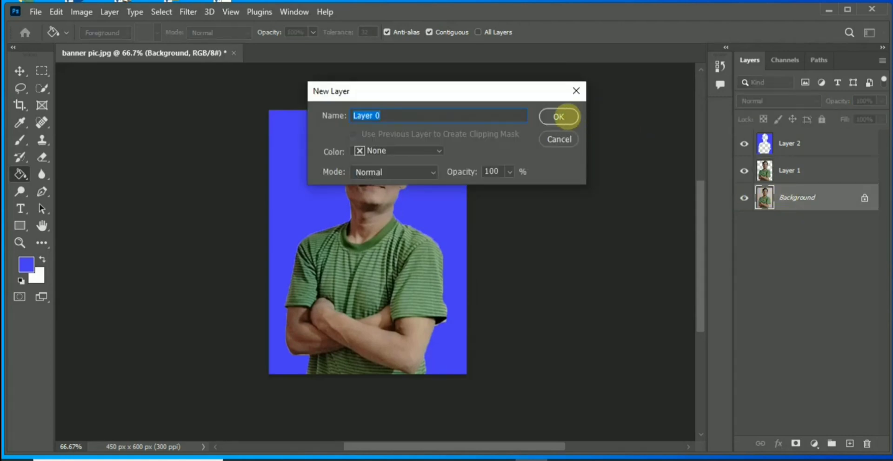
- Confirm the Layer 0 conversion and start a new document measured in inches
{"action": "left_click", "coordinate": [559, 116]}
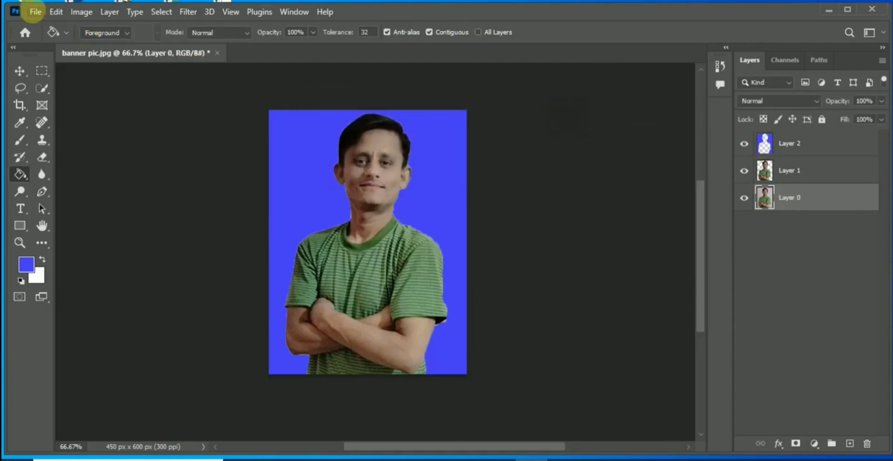
{"action": "left_click", "coordinate": [34, 11]}
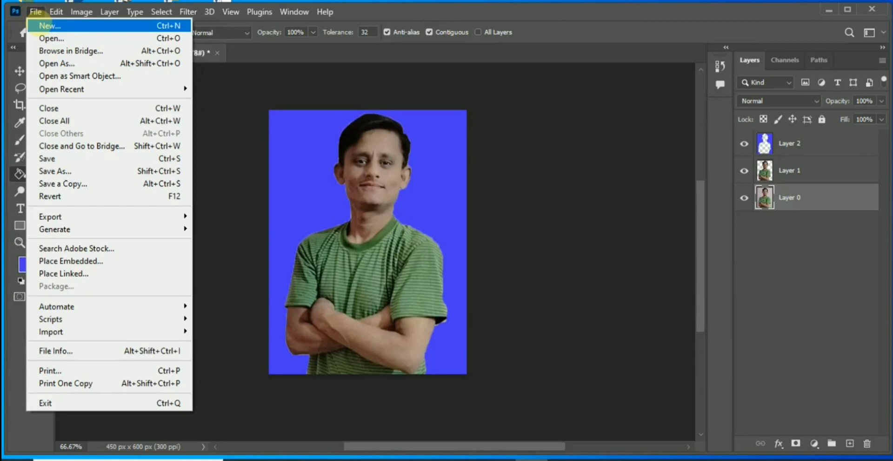
{"action": "left_click", "coordinate": [41, 26]}
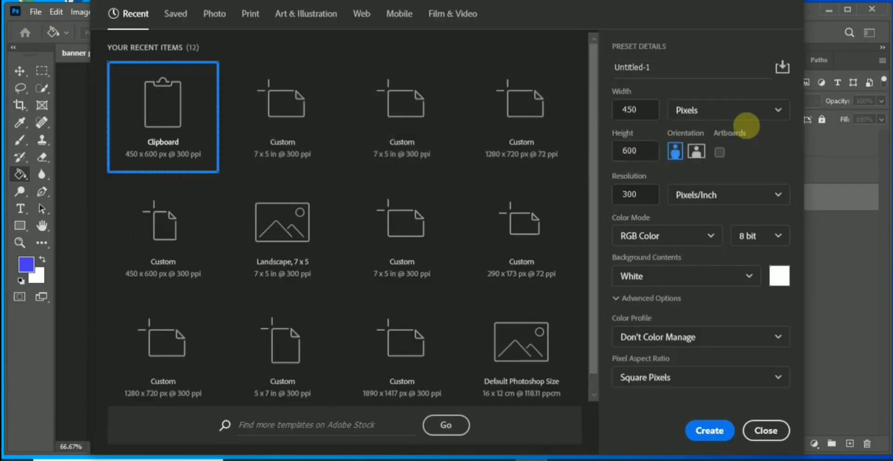
{"action": "left_click", "coordinate": [778, 109]}
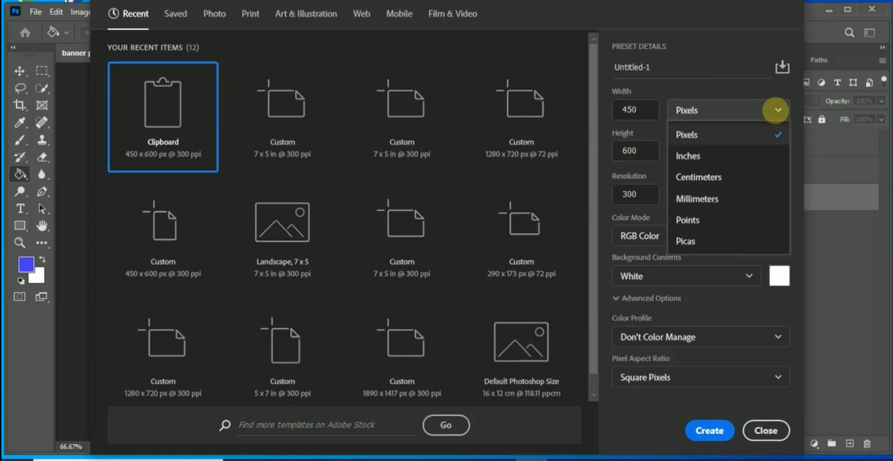
{"action": "left_click", "coordinate": [713, 157]}
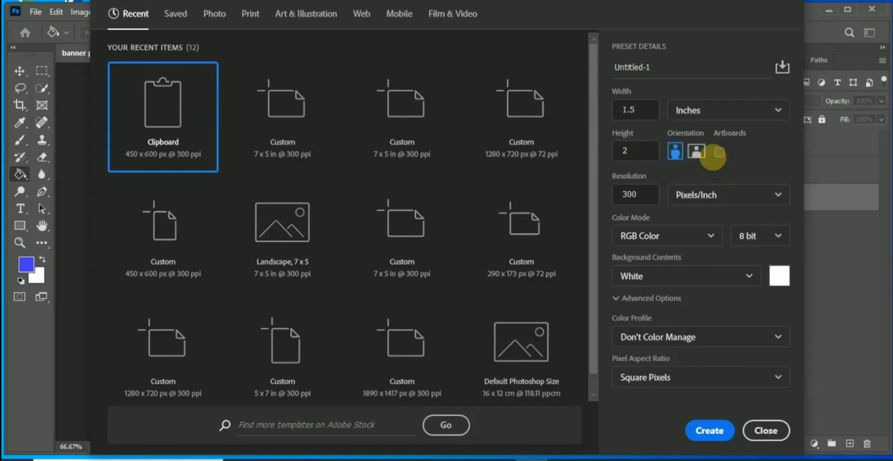
- Set width 7 in and height 5 in, creating the 2100 × 1500 px document
{"action": "left_click", "coordinate": [643, 110]}
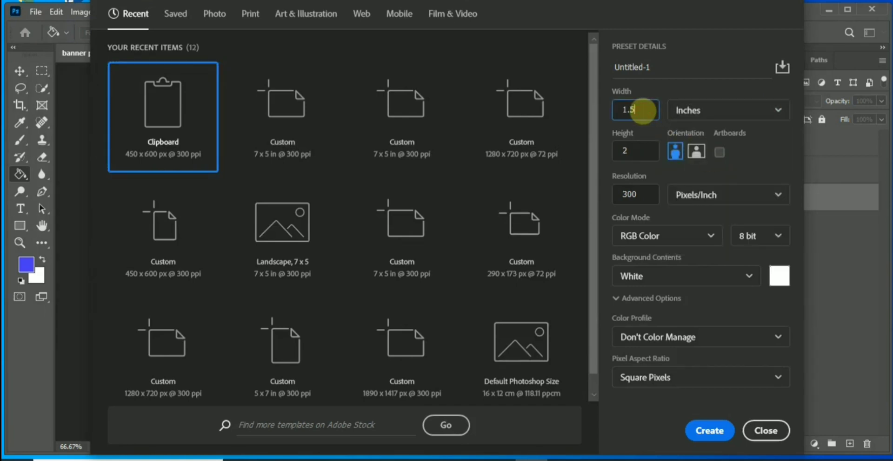
{"action": "key", "text": "BackSpace"}
{"action": "key", "text": "BackSpace"}
{"action": "key", "text": "BackSpace"}
{"action": "type", "text": "7"}
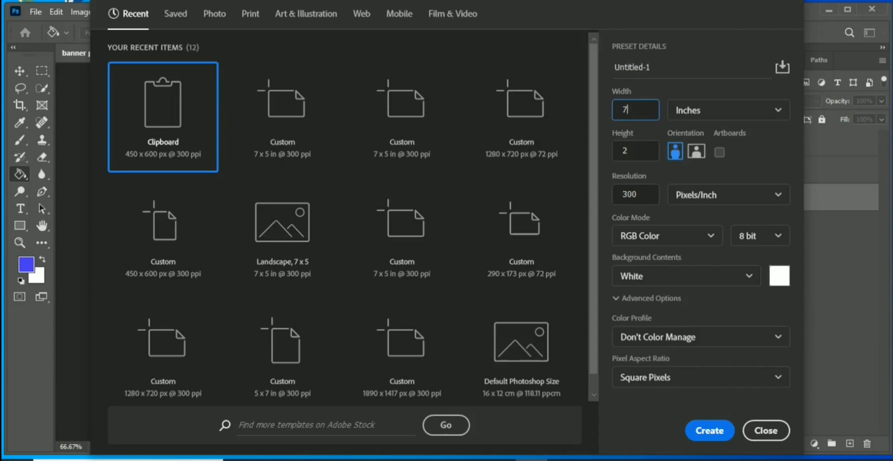
{"action": "left_click", "coordinate": [647, 150]}
{"action": "key", "text": "BackSpace"}
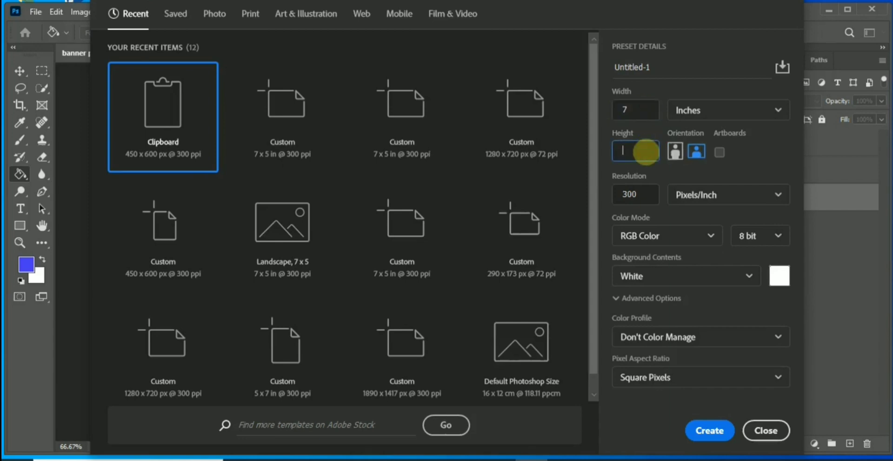
{"action": "type", "text": "5"}
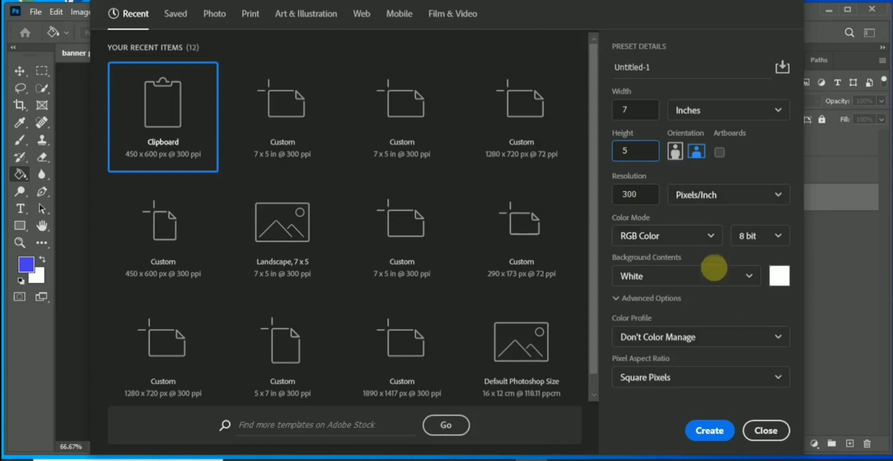
{"action": "left_click", "coordinate": [709, 428]}
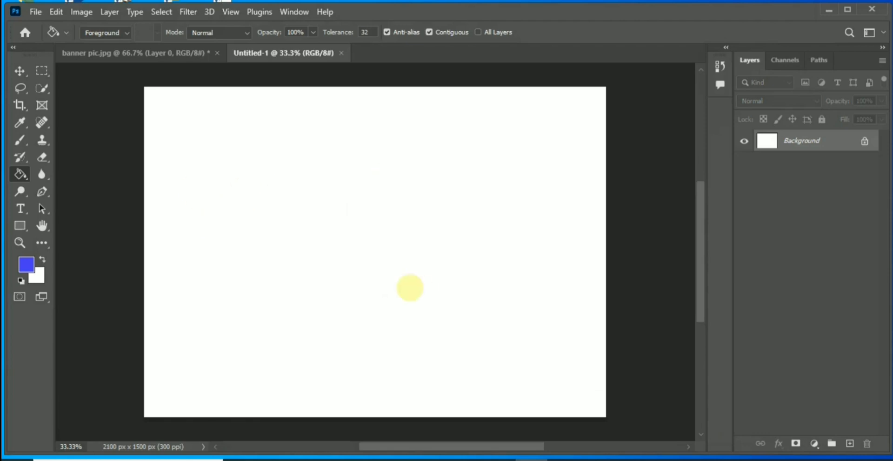
- In banner pic.jpg, select Layer 2, Layer 1 and Layer 0 and merge them with Ctrl+E
{"action": "left_click", "coordinate": [158, 50]}
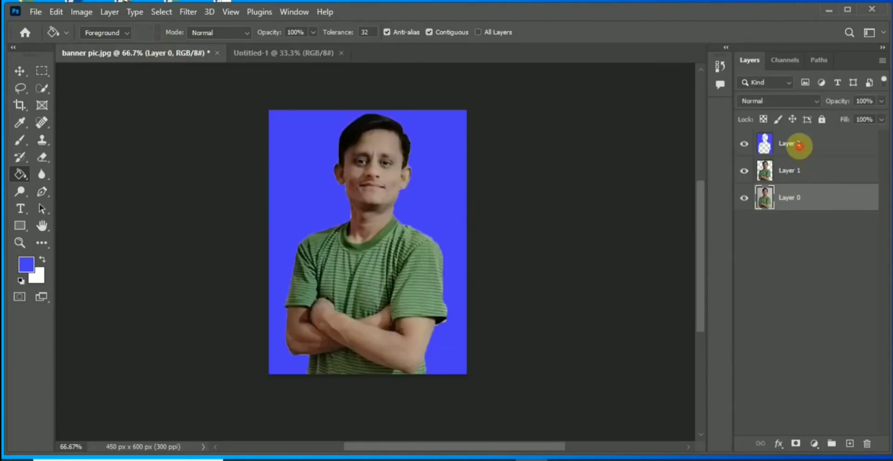
{"action": "left_click", "coordinate": [799, 145]}
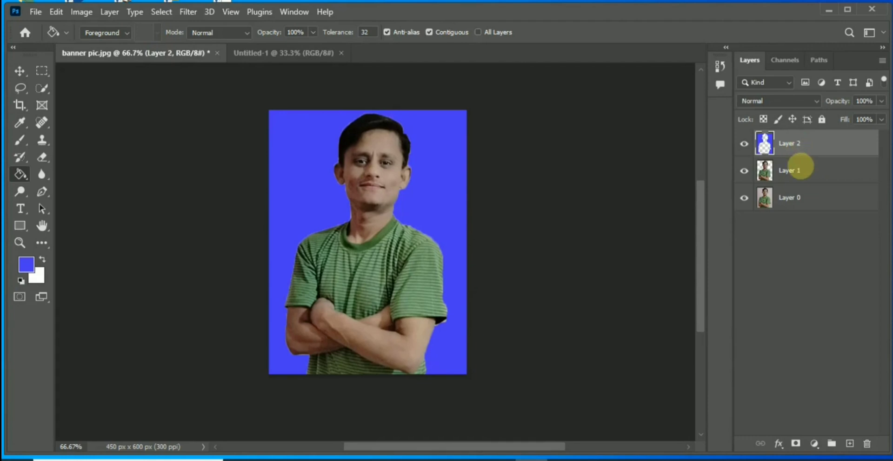
{"action": "left_click", "coordinate": [798, 167], "text": "shift"}
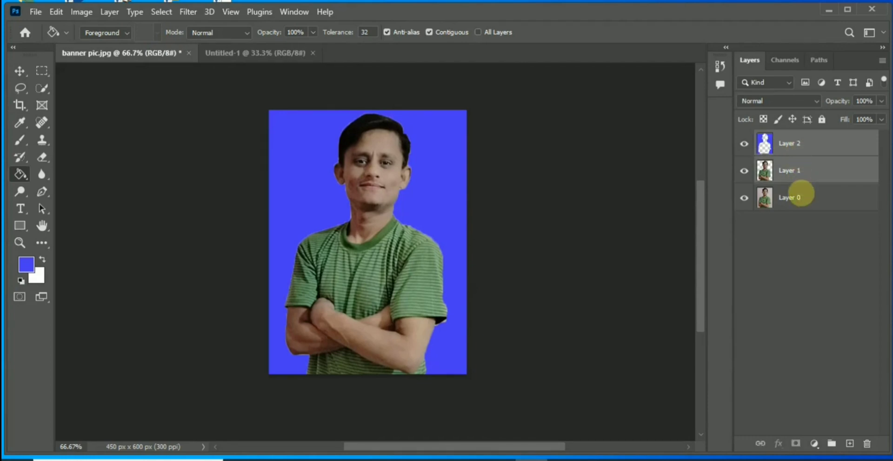
{"action": "left_click", "coordinate": [802, 193], "text": "shift"}
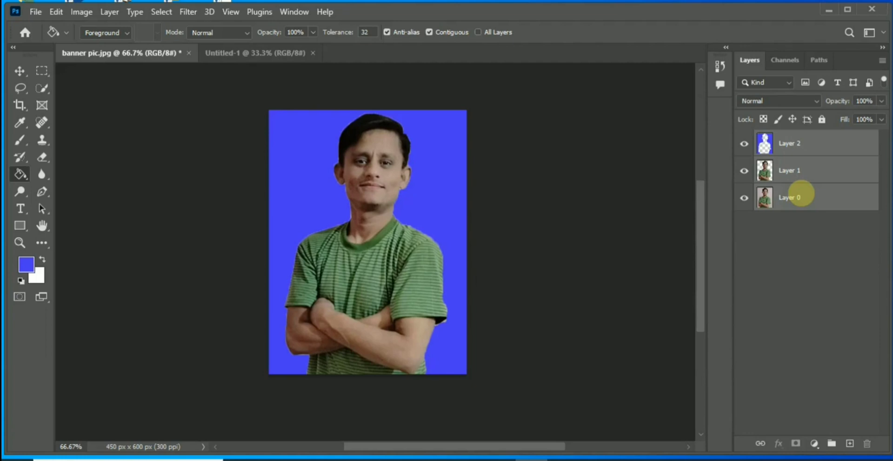
{"action": "key", "text": "ctrl+e"}
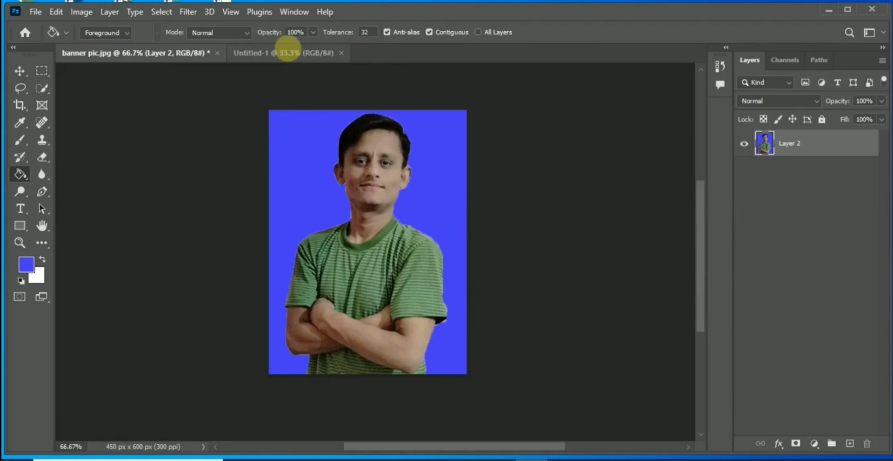
- Paste the portrait into Untitled-1, move it to the top-left corner, and duplicate its layer
{"action": "left_click", "coordinate": [287, 53]}
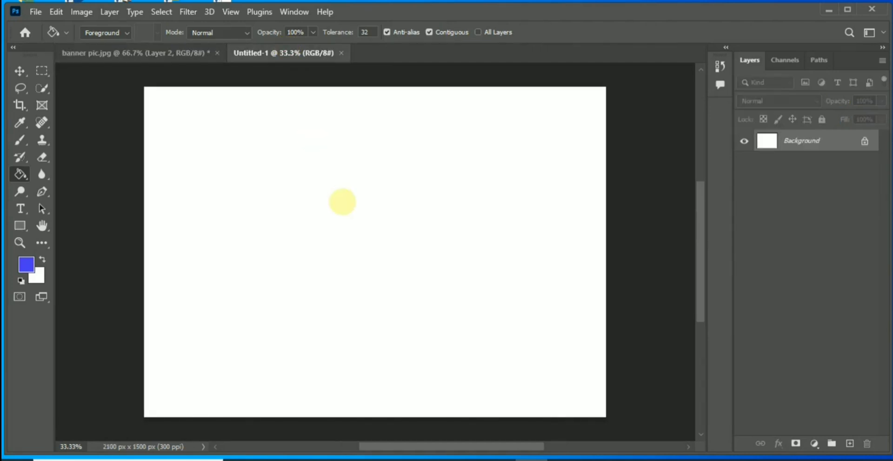
{"action": "key", "text": "ctrl+v"}
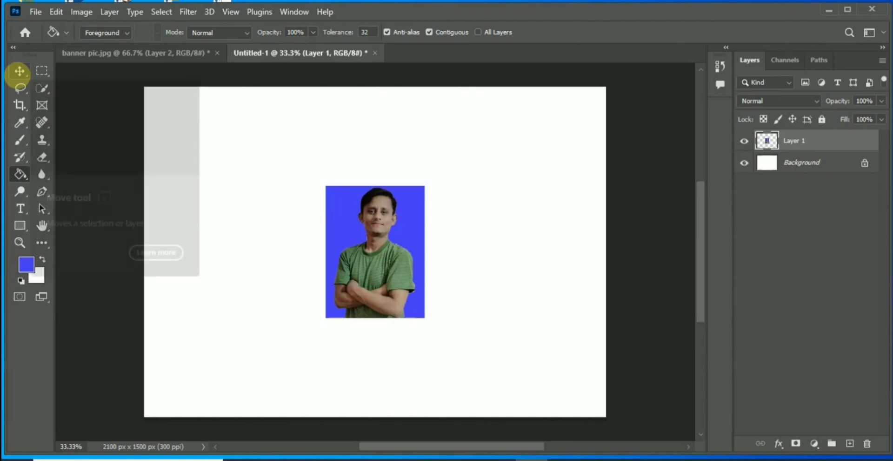
{"action": "left_click", "coordinate": [19, 71]}
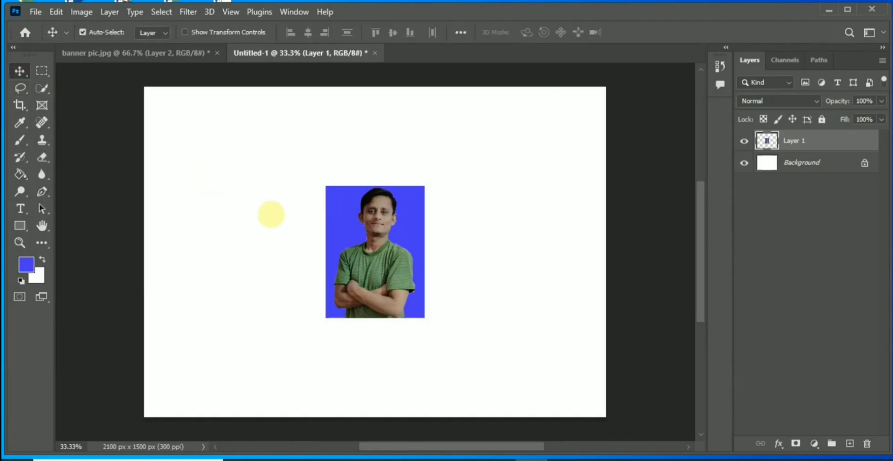
{"action": "mouse_move", "coordinate": [346, 212]}
{"action": "left_mouse_down"}
{"action": "mouse_move", "coordinate": [182, 145]}
{"action": "mouse_move", "coordinate": [172, 127]}
{"action": "left_mouse_up"}
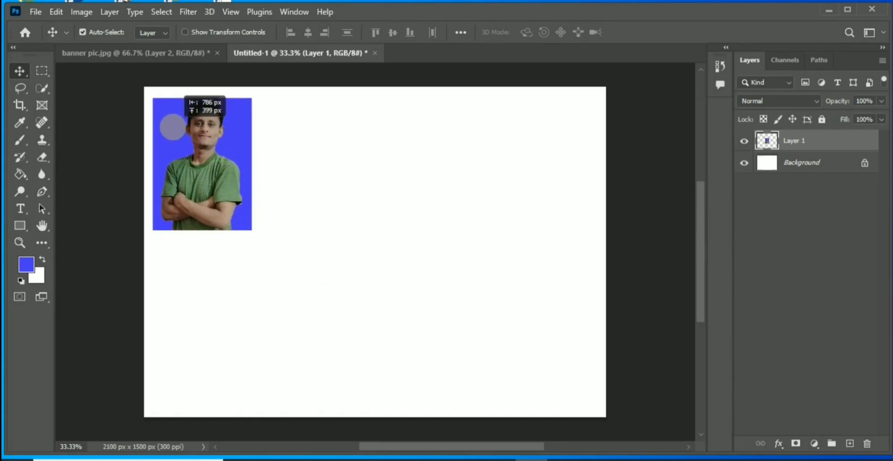
{"action": "key", "text": "shift+Left"}
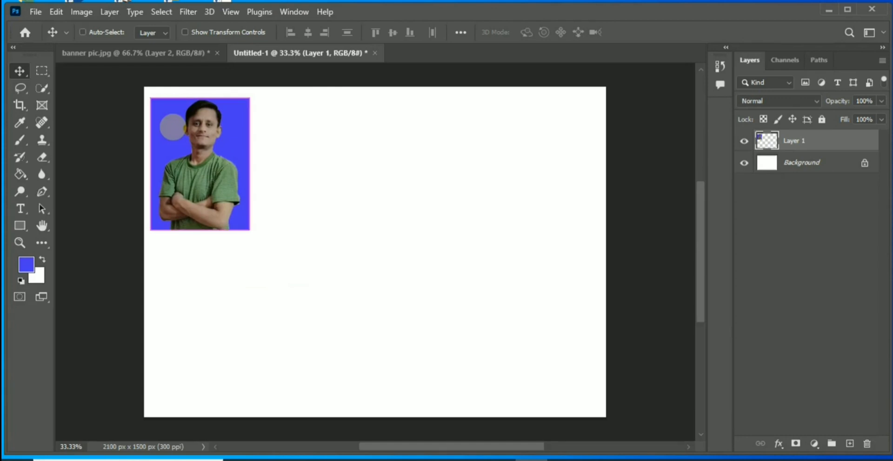
{"action": "key", "text": "ctrl+j"}
- Place the copied portrait just right of the original, nudged slightly left
{"action": "left_click_drag", "start_coordinate": [173, 126], "coordinate": [294, 128]}
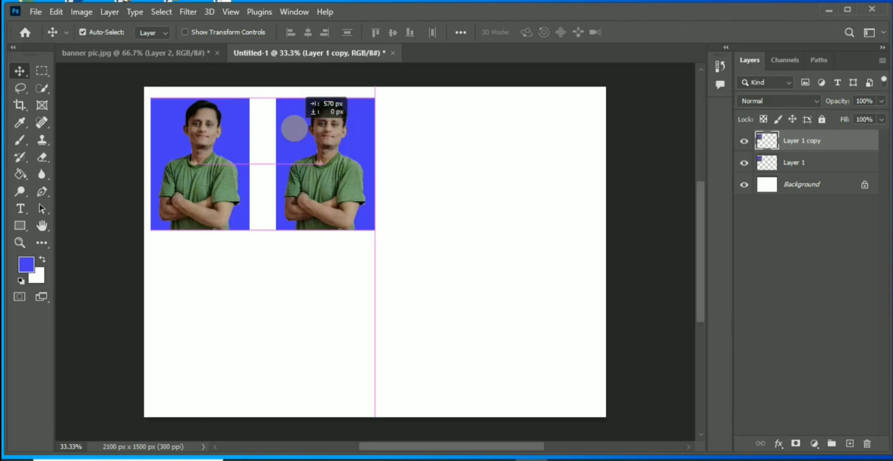
{"action": "left_click_drag", "start_coordinate": [295, 128], "coordinate": [295, 128]}
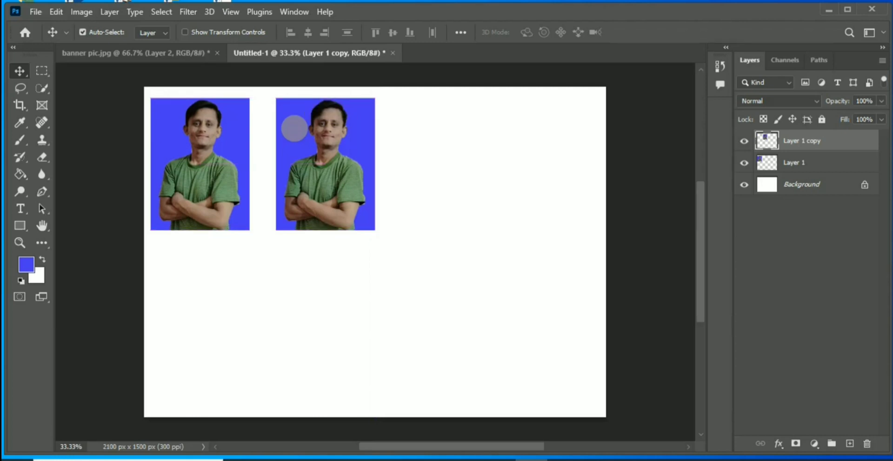
{"action": "key", "text": "shift+Left"}
{"action": "key", "text": "shift+Left"}
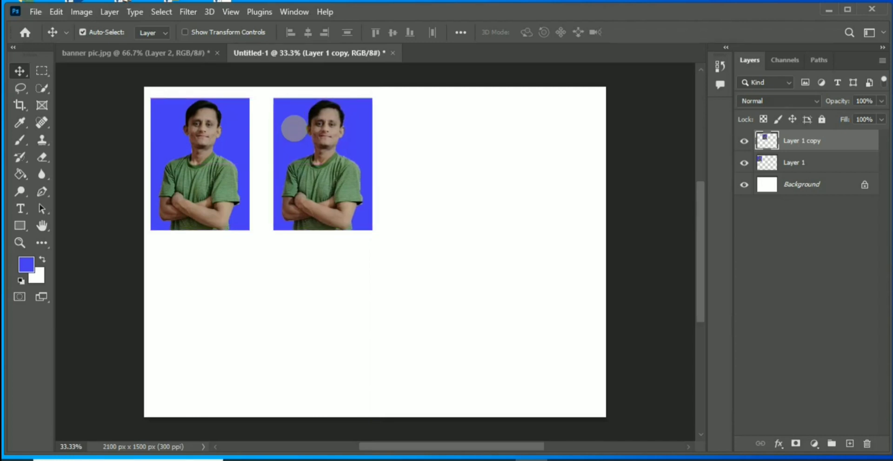
{"action": "key", "text": "shift+Left"}
{"action": "key", "text": "shift+Left"}
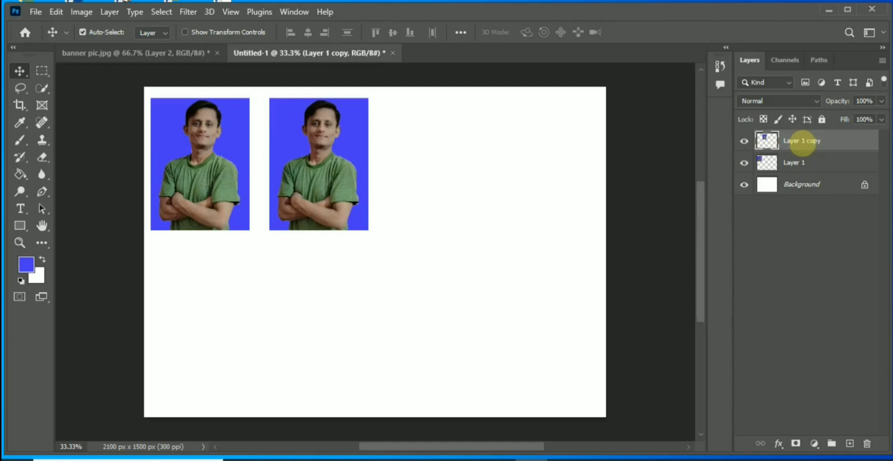
- Merge the two portrait layers into a single Layer 1 copy
{"action": "key", "text": "ctrl"}
{"action": "left_click", "coordinate": [803, 161], "text": "ctrl"}
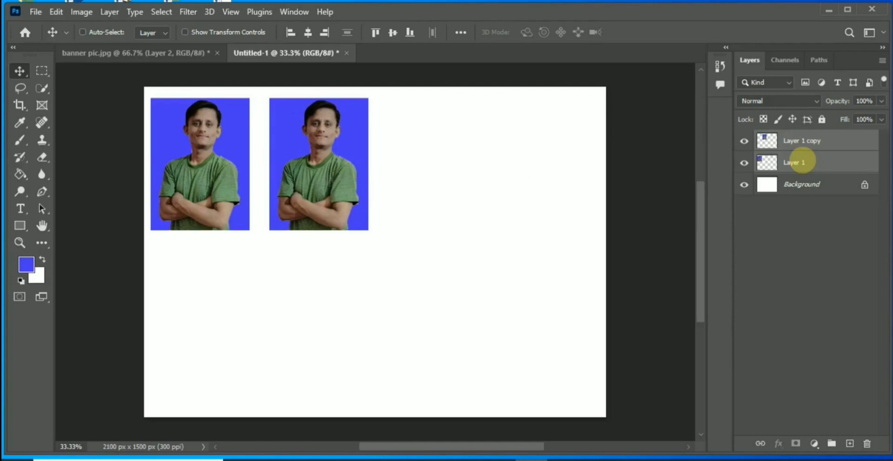
{"action": "key", "text": "ctrl+e"}
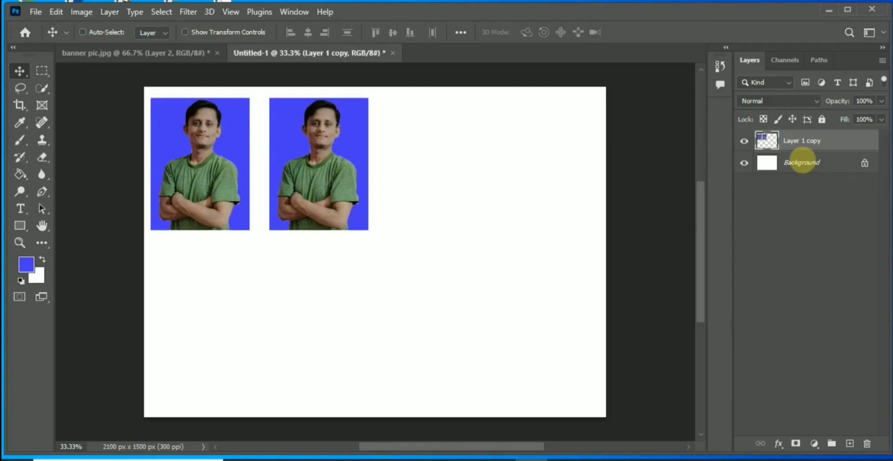
- Duplicate the portrait pair to the right, forming a row of four, and also select Layer 1 copy
{"action": "key", "text": "ctrl+j"}
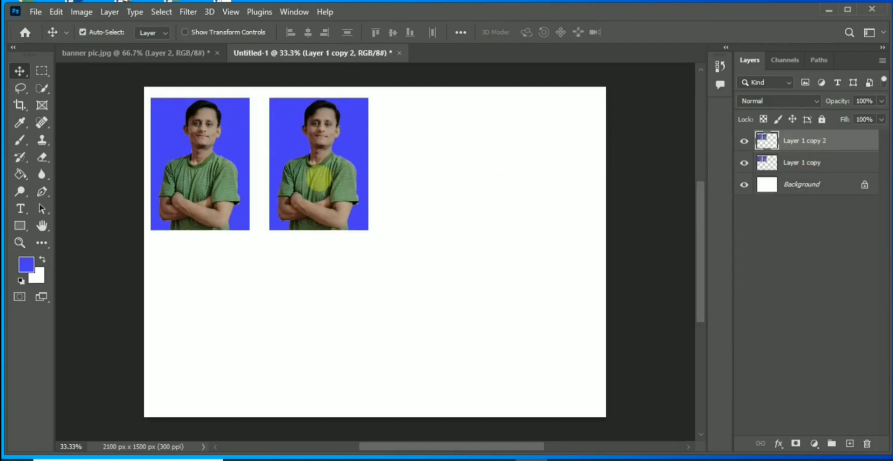
{"action": "left_click_drag", "start_coordinate": [318, 179], "coordinate": [551, 178]}
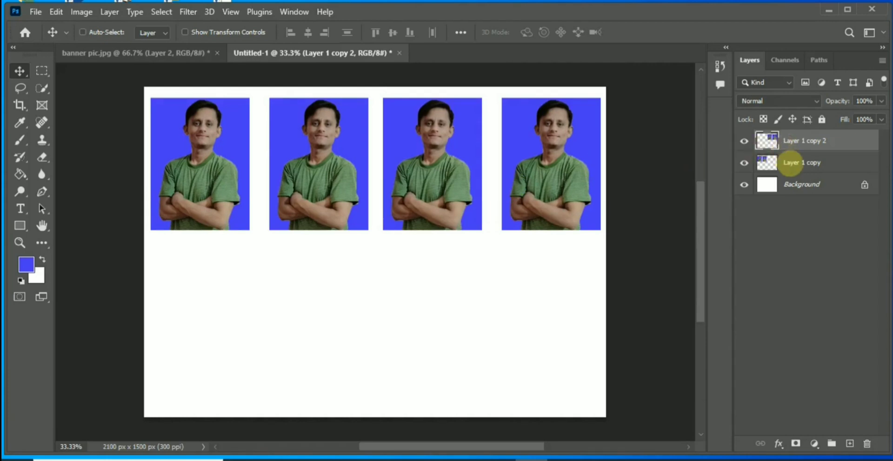
{"action": "left_click", "coordinate": [791, 163], "text": "ctrl"}
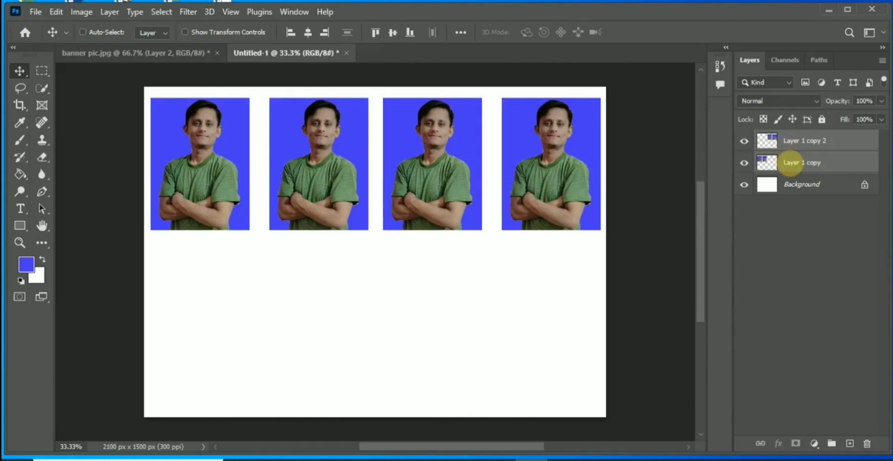
- Merge the four portraits into one row and Alt-drag a copy below for the second row
{"action": "key", "text": "ctrl+e"}
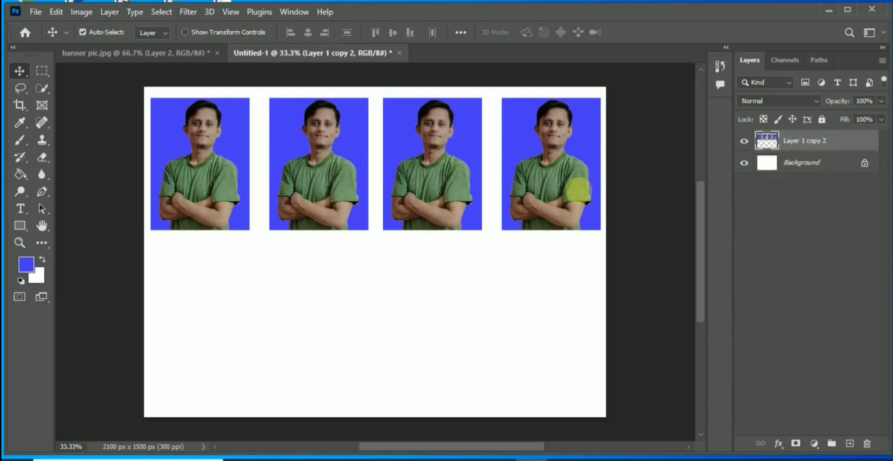
{"action": "left_click_drag", "start_coordinate": [579, 190], "coordinate": [576, 361]}
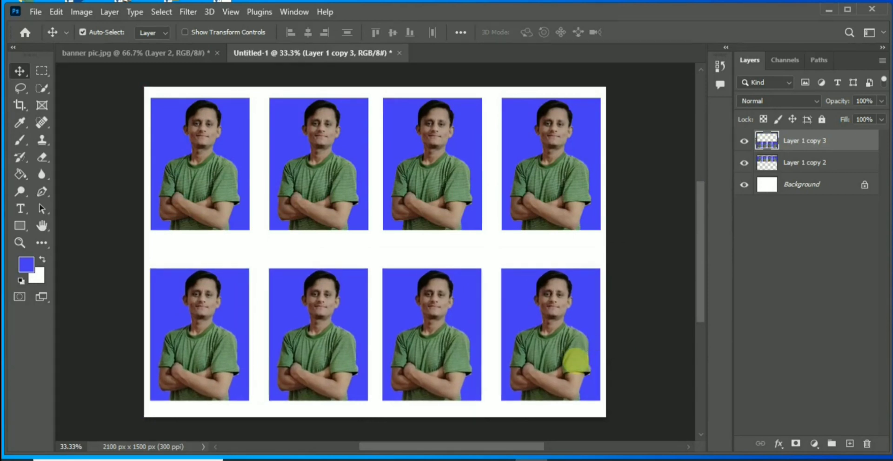